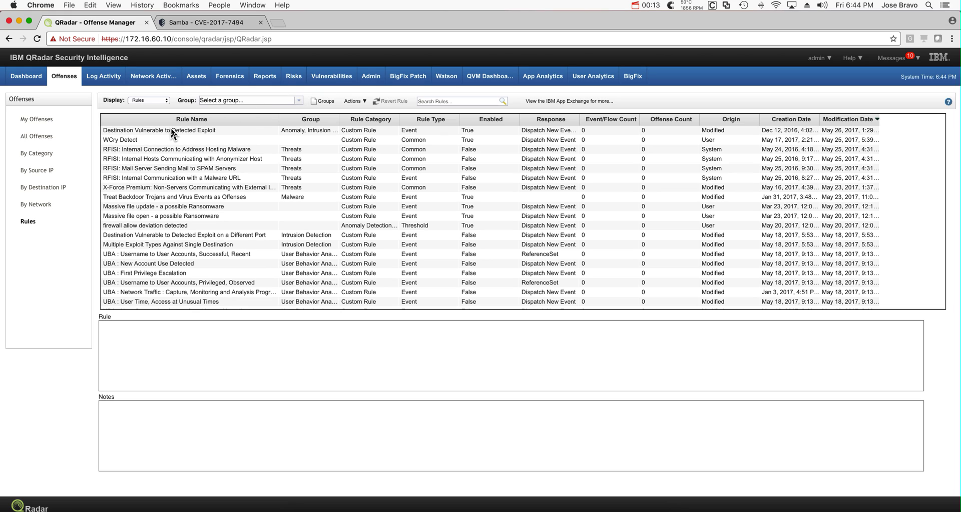
Review the tests of the Destination Vulnerable to Detected Exploit rule and close the rule wizard without saving
{"action": "double_click", "coordinate": [171, 130]}
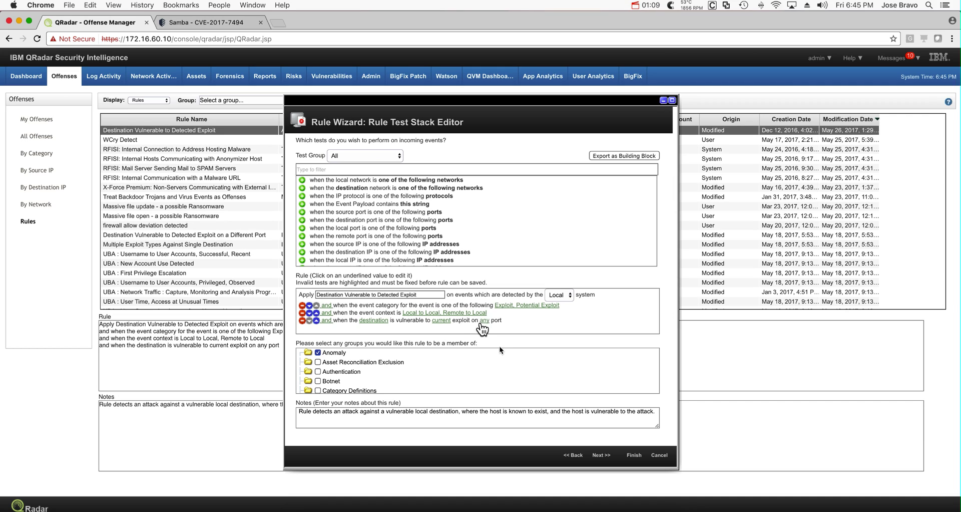
{"action": "left_click", "coordinate": [660, 458]}
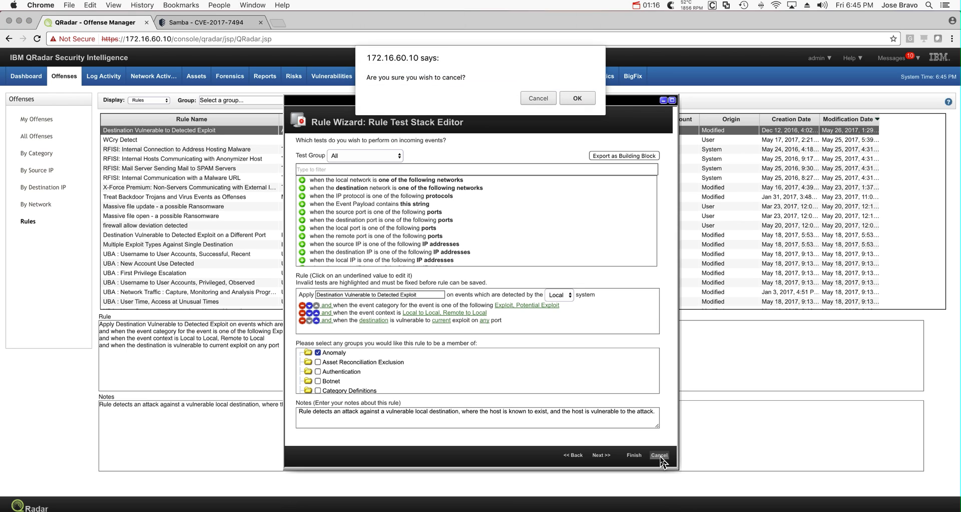
{"action": "left_click", "coordinate": [580, 98]}
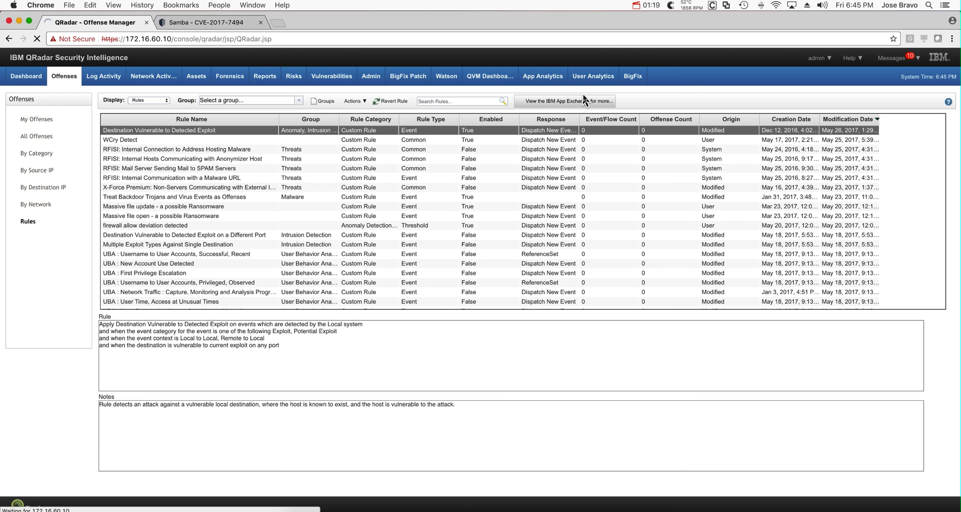
Turn off the Mac's Wi-Fi and display the list of all offenses
{"action": "left_click", "coordinate": [776, 6]}
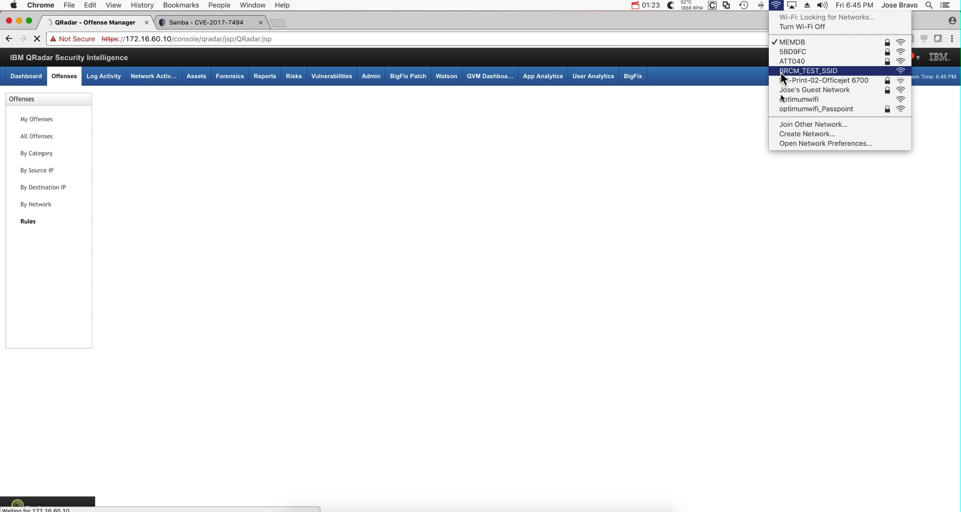
{"action": "left_click", "coordinate": [786, 23]}
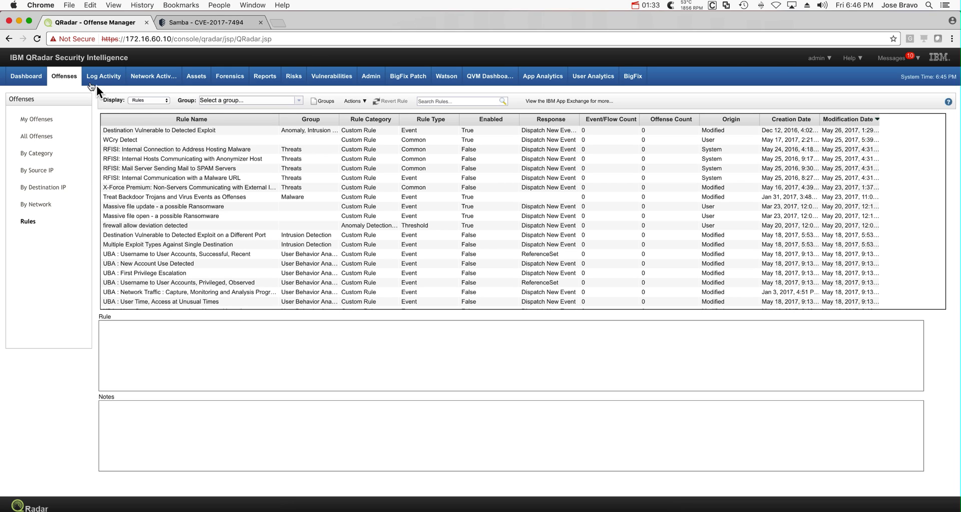
{"action": "left_click", "coordinate": [64, 76]}
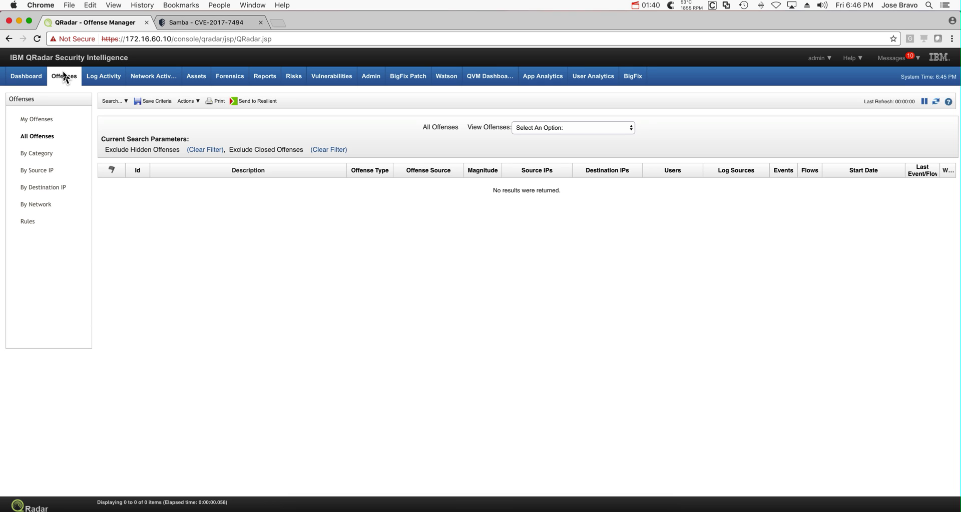
View and close the demo topology4.jpg network diagram, and select the 24d004a104... file on the Windows Server 2012 R2 desktop
{"action": "key", "text": "super+Tab"}
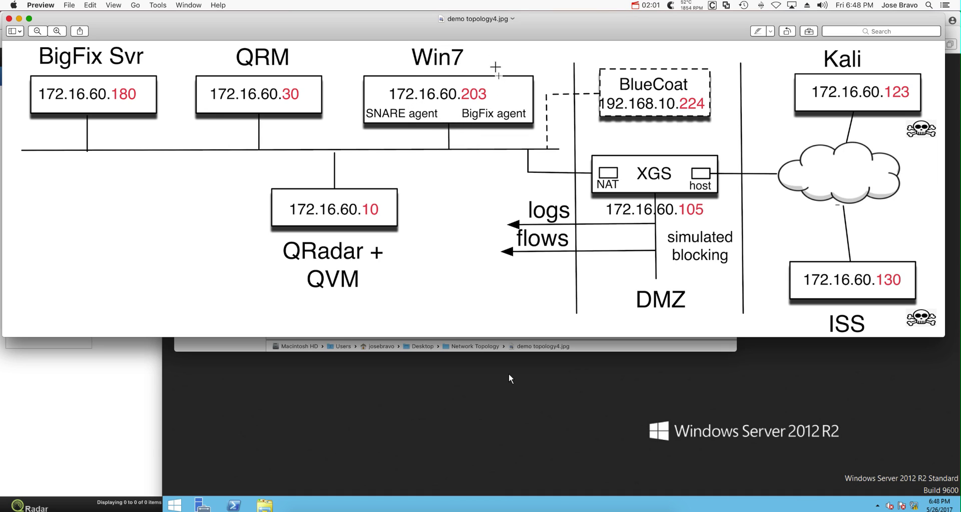
{"action": "left_click", "coordinate": [9, 19]}
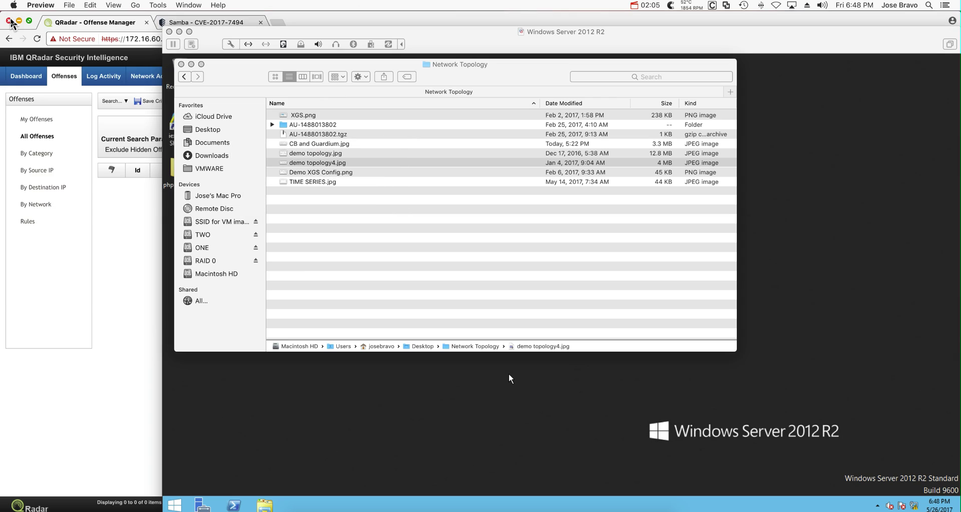
{"action": "left_click", "coordinate": [170, 114]}
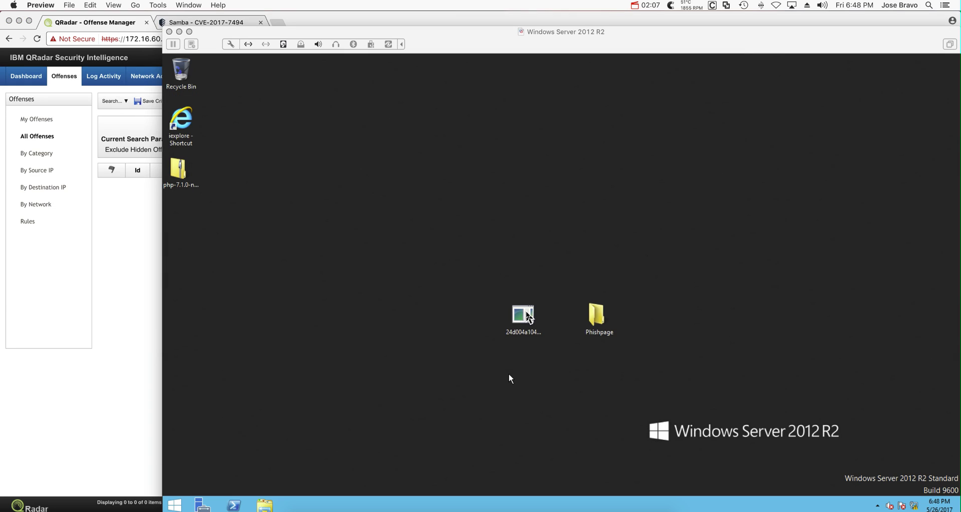
{"action": "left_click", "coordinate": [522, 319]}
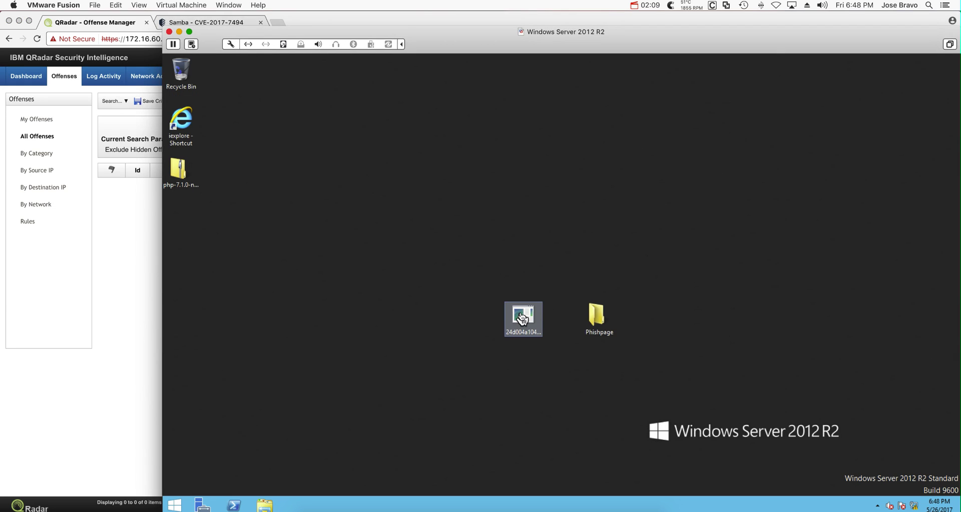
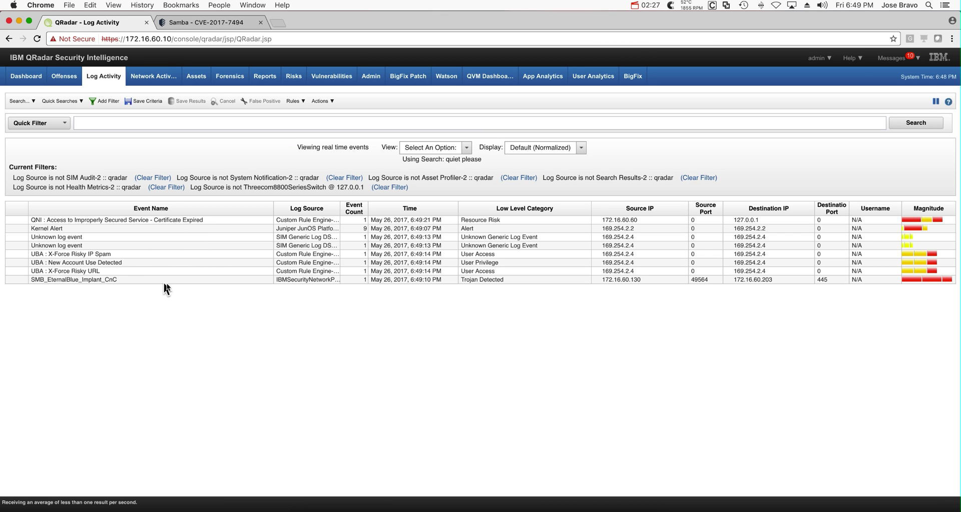
Pause the real-time event stream and examine the details of the SMB_EternalBlue_Implant_CnC event, including its destination IP
{"action": "left_click", "coordinate": [935, 102]}
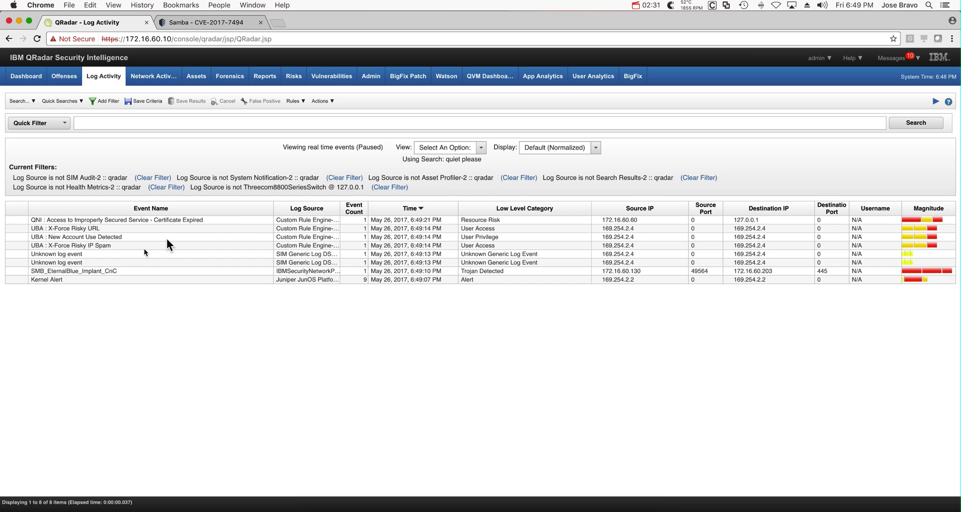
{"action": "double_click", "coordinate": [112, 271]}
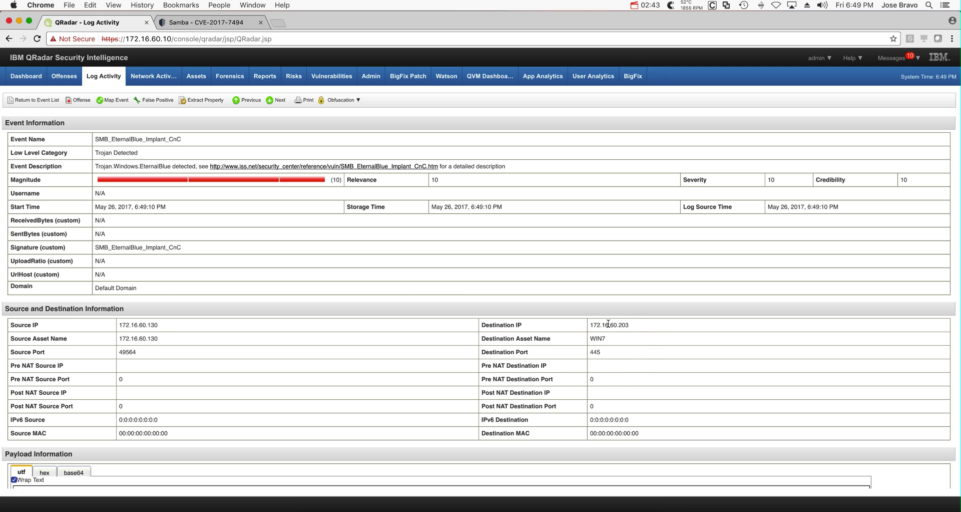
{"action": "mouse_move", "coordinate": [612, 328]}
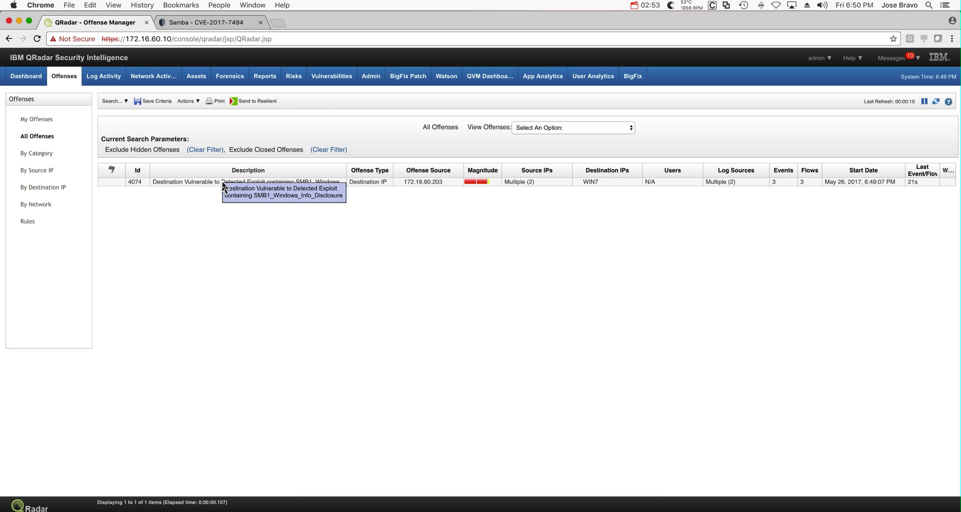
Open the Destination Vulnerable to Detected Exploit offense on WIN7 and examine its list of events and its list of flows
{"action": "double_click", "coordinate": [333, 181]}
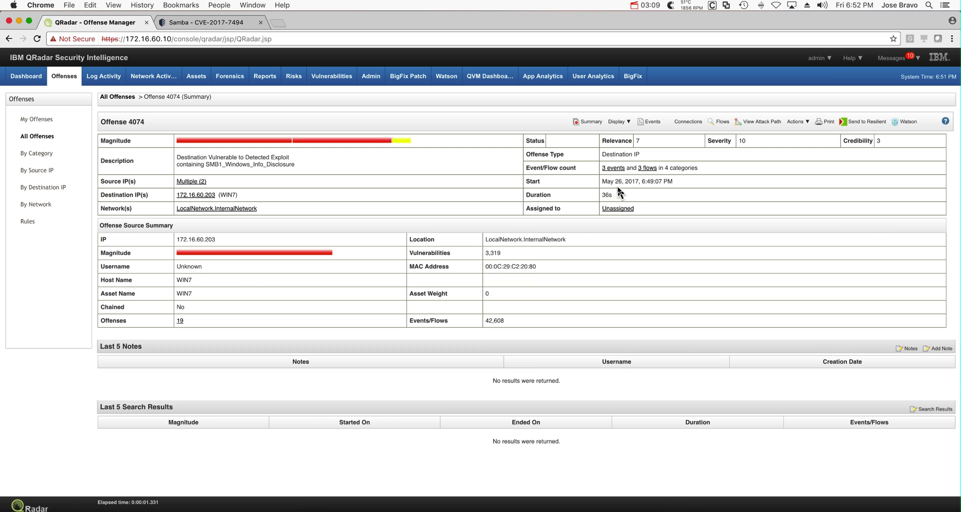
{"action": "left_click", "coordinate": [616, 171]}
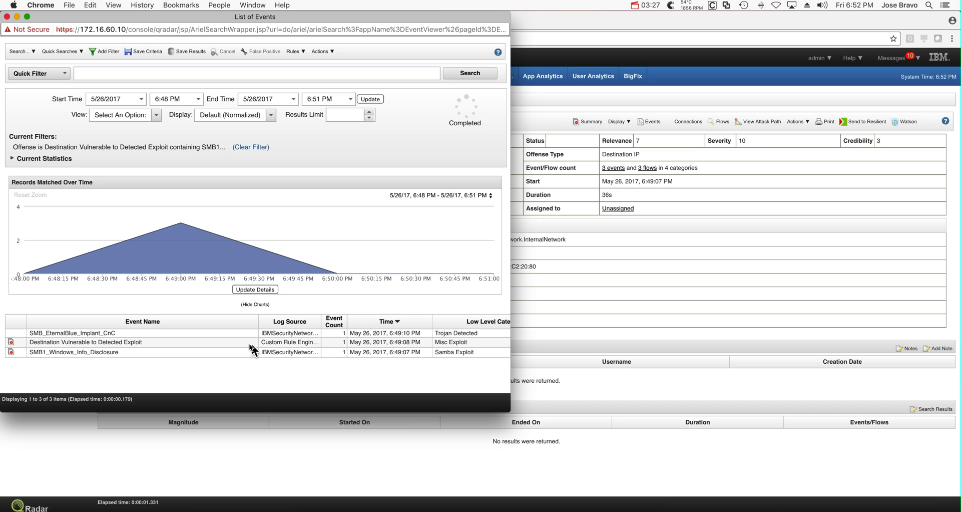
{"action": "left_click", "coordinate": [7, 18]}
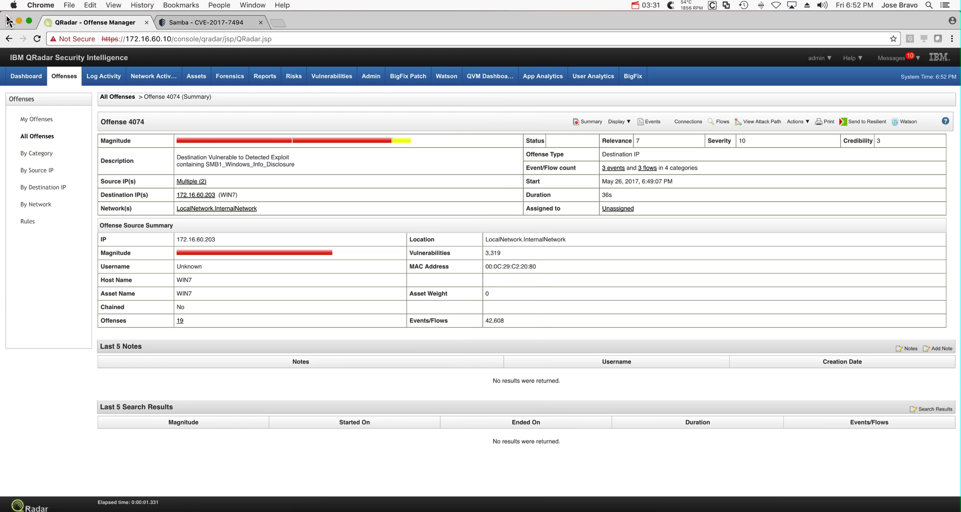
{"action": "left_click", "coordinate": [650, 170]}
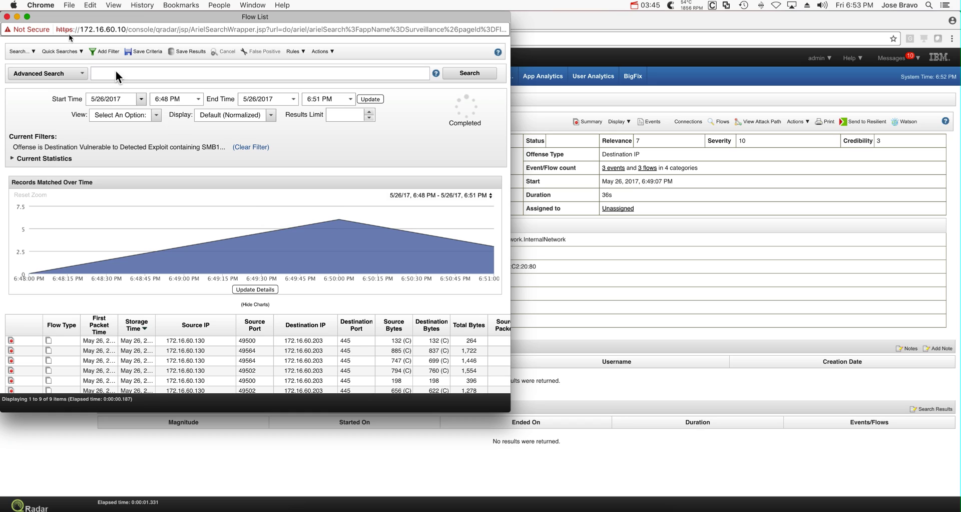
{"action": "left_click", "coordinate": [7, 17]}
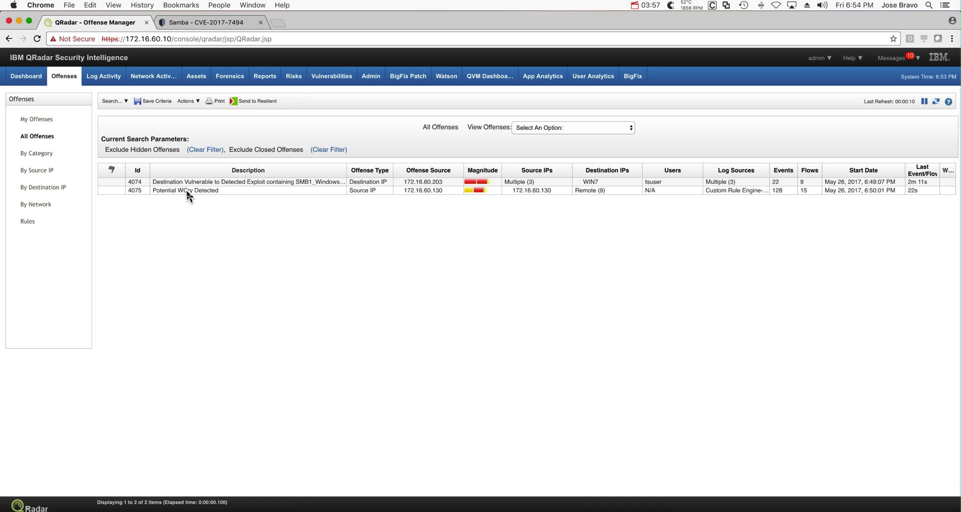
Open the Potential WCry Detected offense, display its contributing rules and select the WCry Detect rule
{"action": "left_click", "coordinate": [187, 191]}
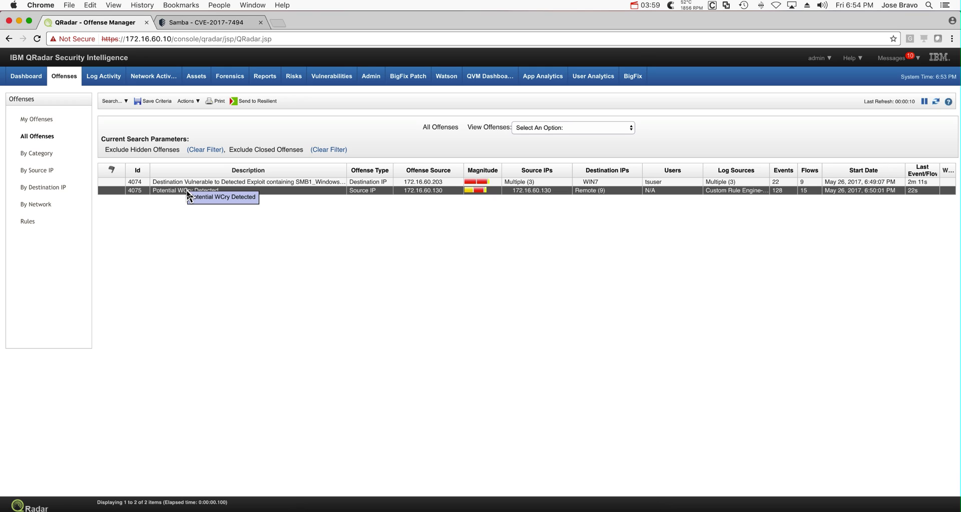
{"action": "double_click", "coordinate": [188, 193]}
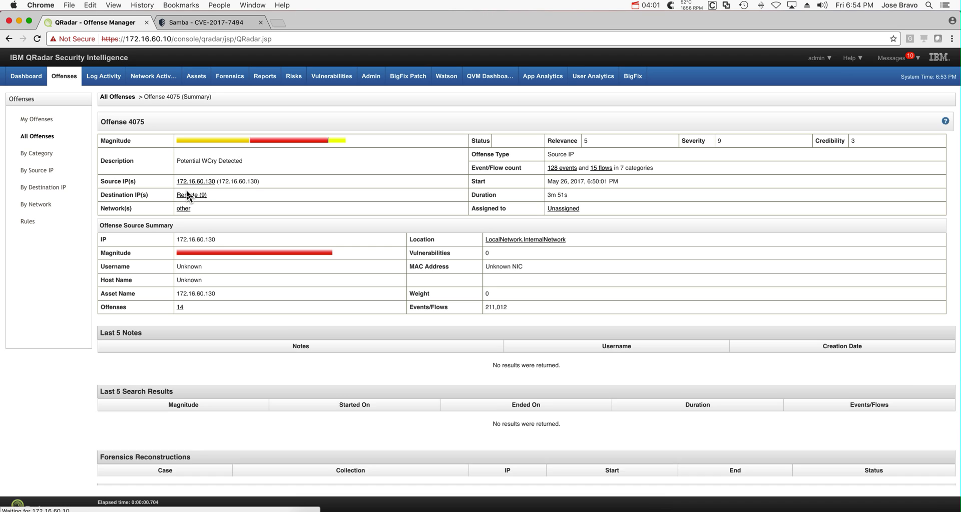
{"action": "left_click", "coordinate": [619, 123]}
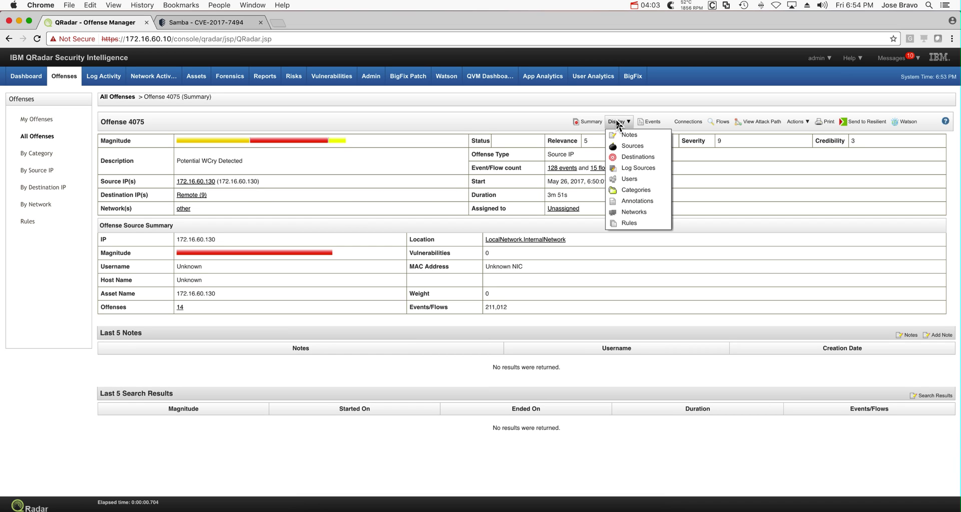
{"action": "left_click", "coordinate": [614, 226]}
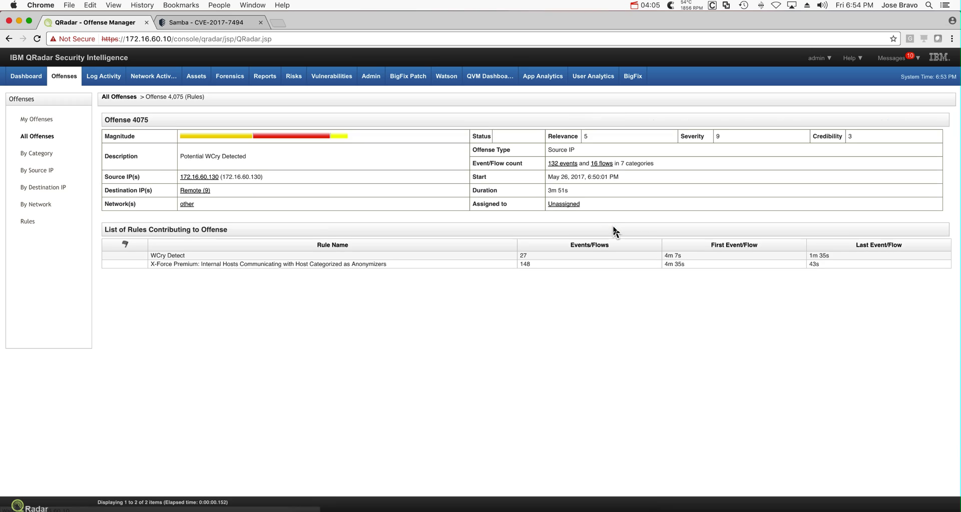
{"action": "left_click", "coordinate": [242, 259]}
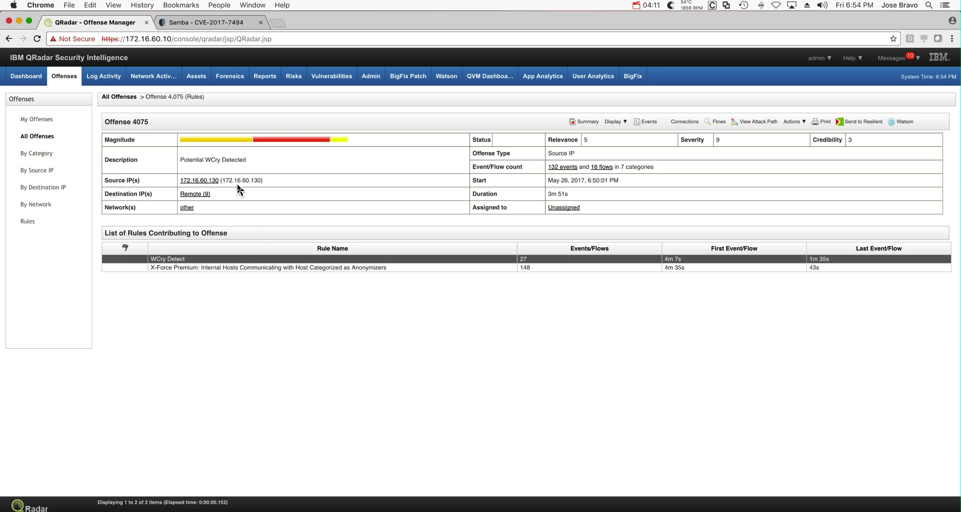
Display the managed vulnerabilities grouped by vulnerability
{"action": "left_click", "coordinate": [332, 84]}
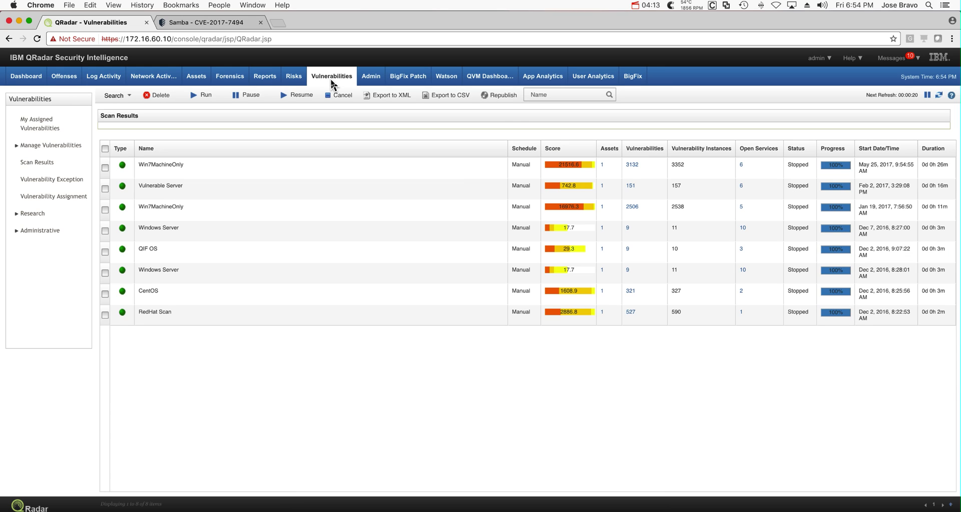
{"action": "left_click", "coordinate": [31, 148]}
{"action": "left_click", "coordinate": [43, 169]}
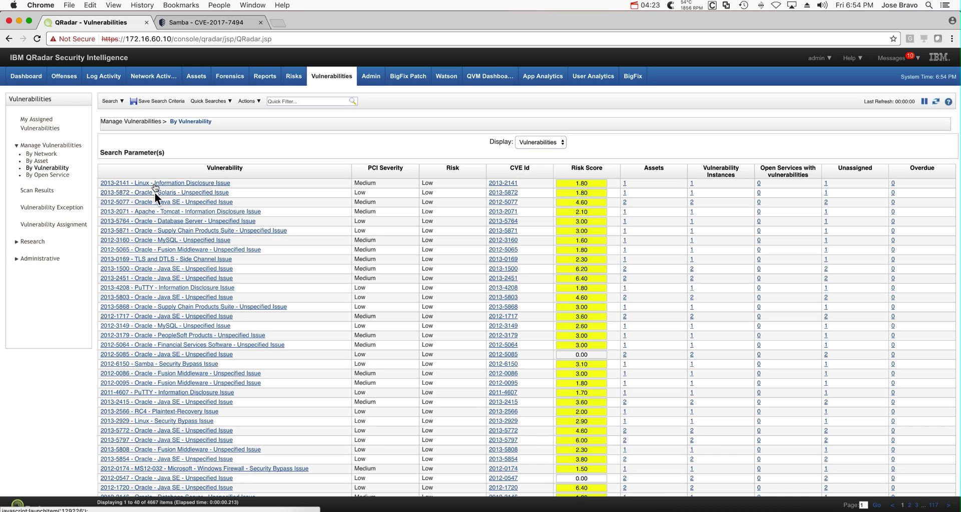
Run a new vulnerability search filtered to Days Since Exploit Attempt greater than or equal to 0
{"action": "left_click", "coordinate": [120, 102]}
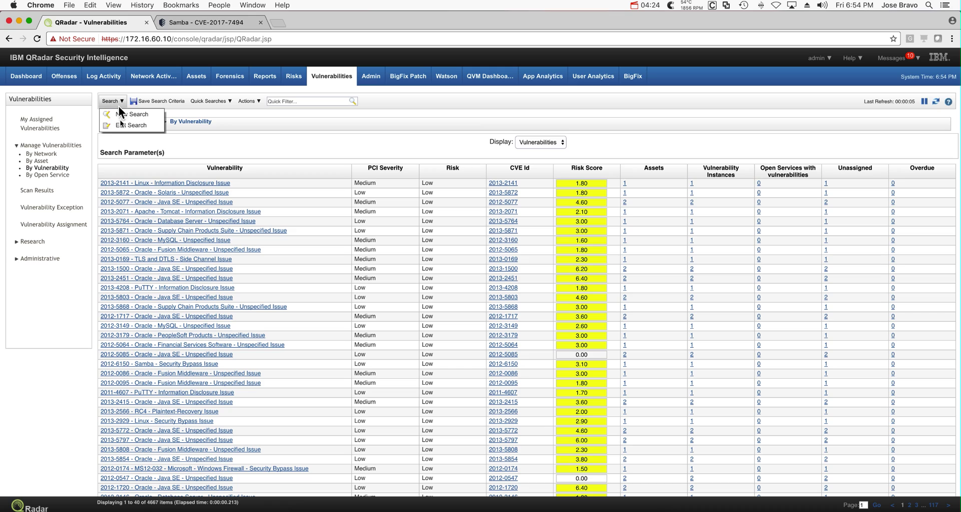
{"action": "left_click", "coordinate": [123, 112]}
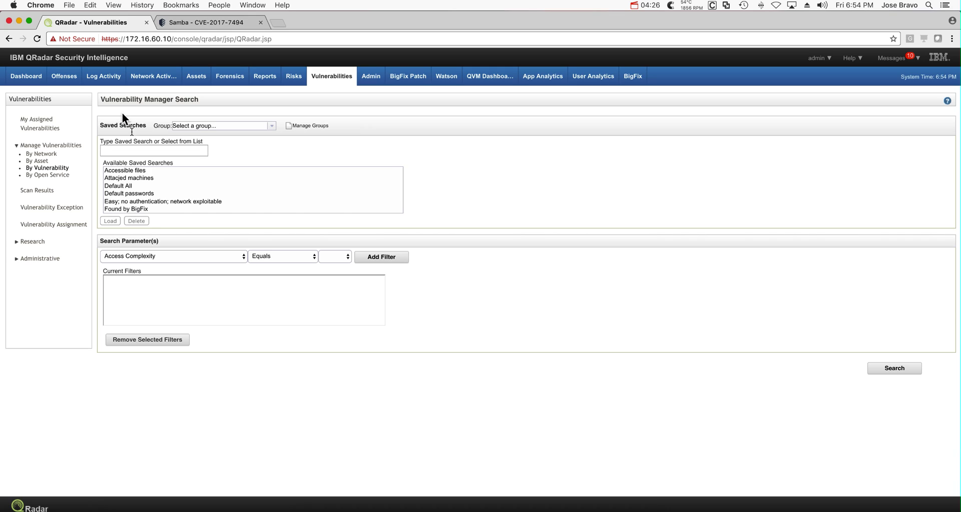
{"action": "left_click", "coordinate": [244, 256]}
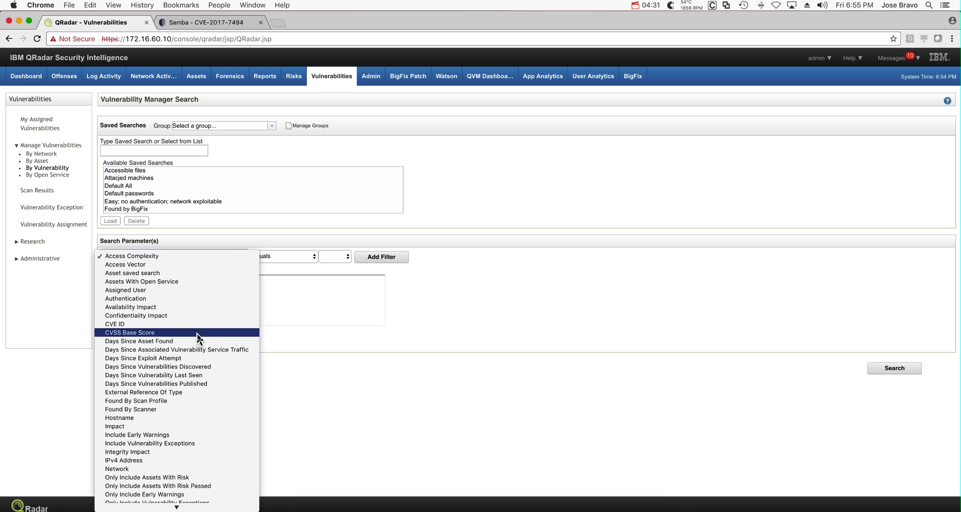
{"action": "left_click", "coordinate": [187, 361]}
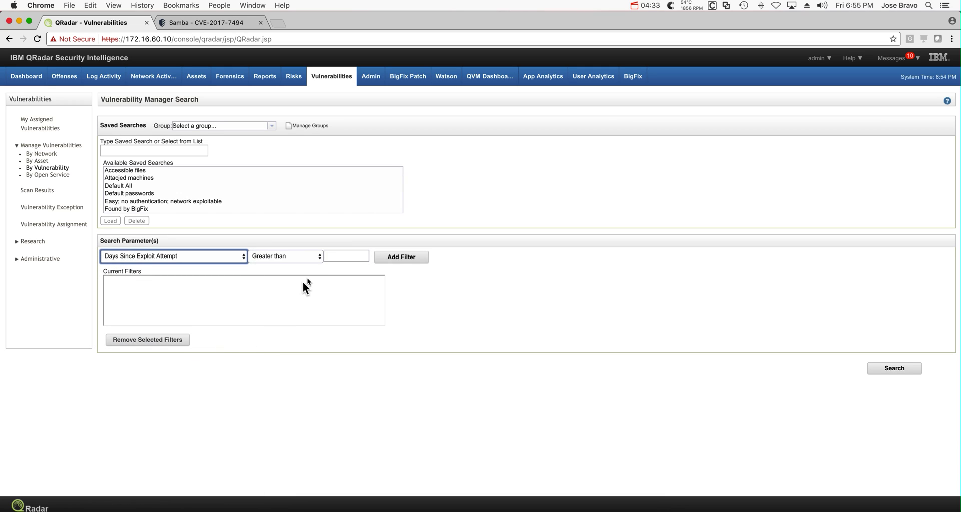
{"action": "left_click", "coordinate": [321, 258]}
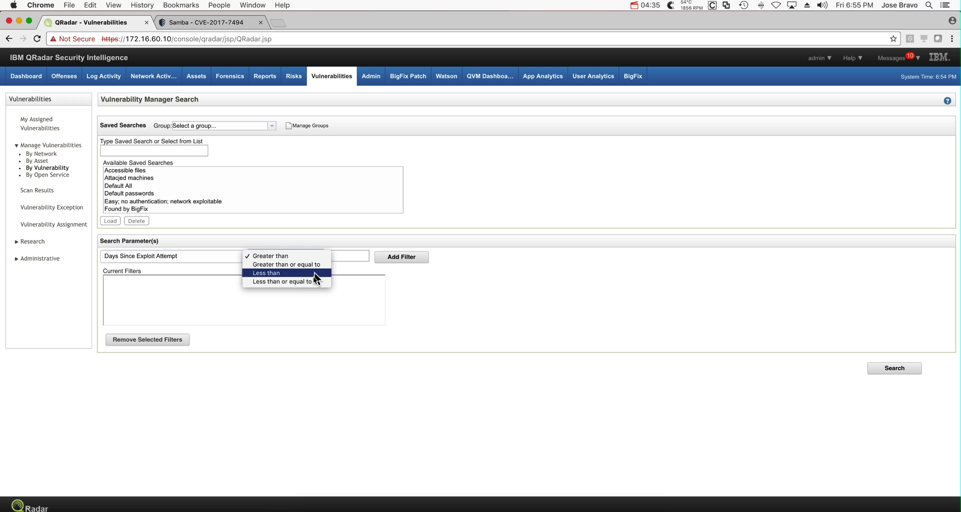
{"action": "left_click", "coordinate": [318, 265]}
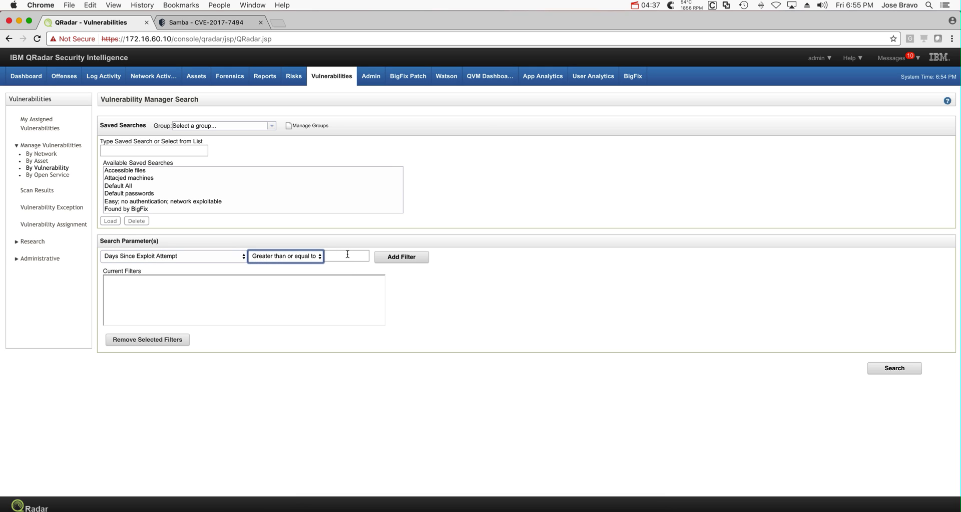
{"action": "left_click", "coordinate": [348, 255]}
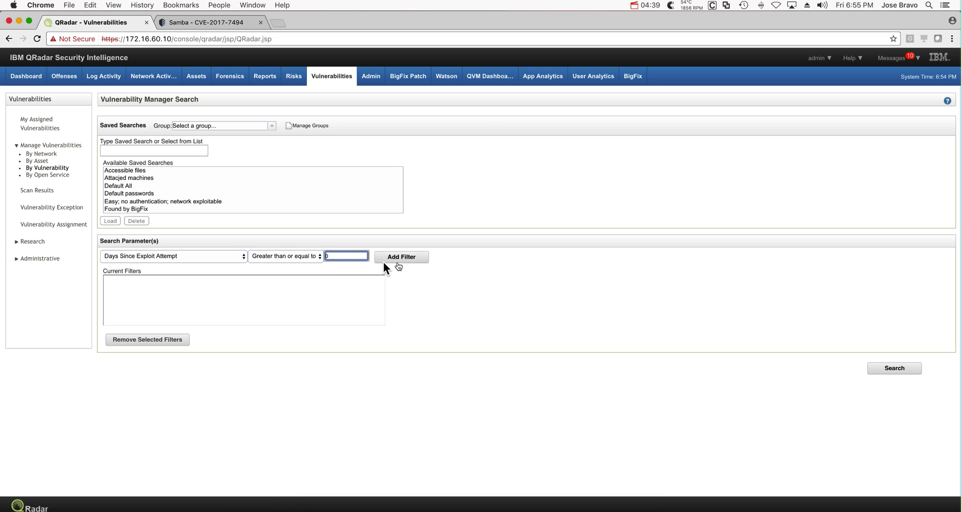
{"action": "type", "text": "0"}
{"action": "left_click", "coordinate": [413, 259]}
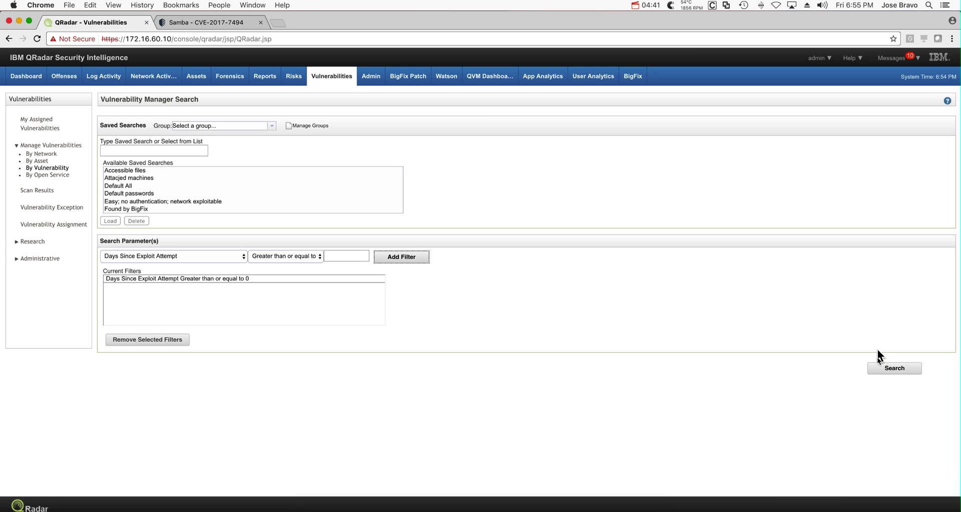
{"action": "left_click", "coordinate": [894, 368]}
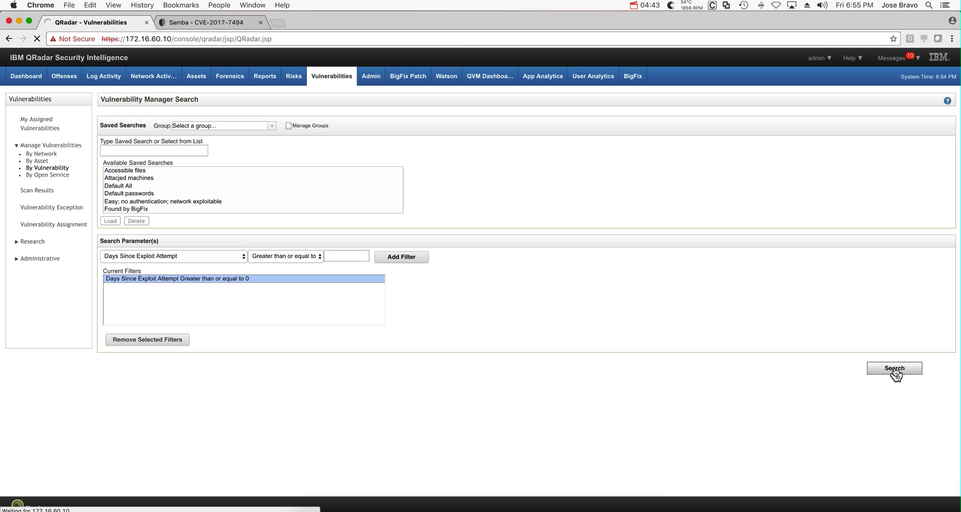